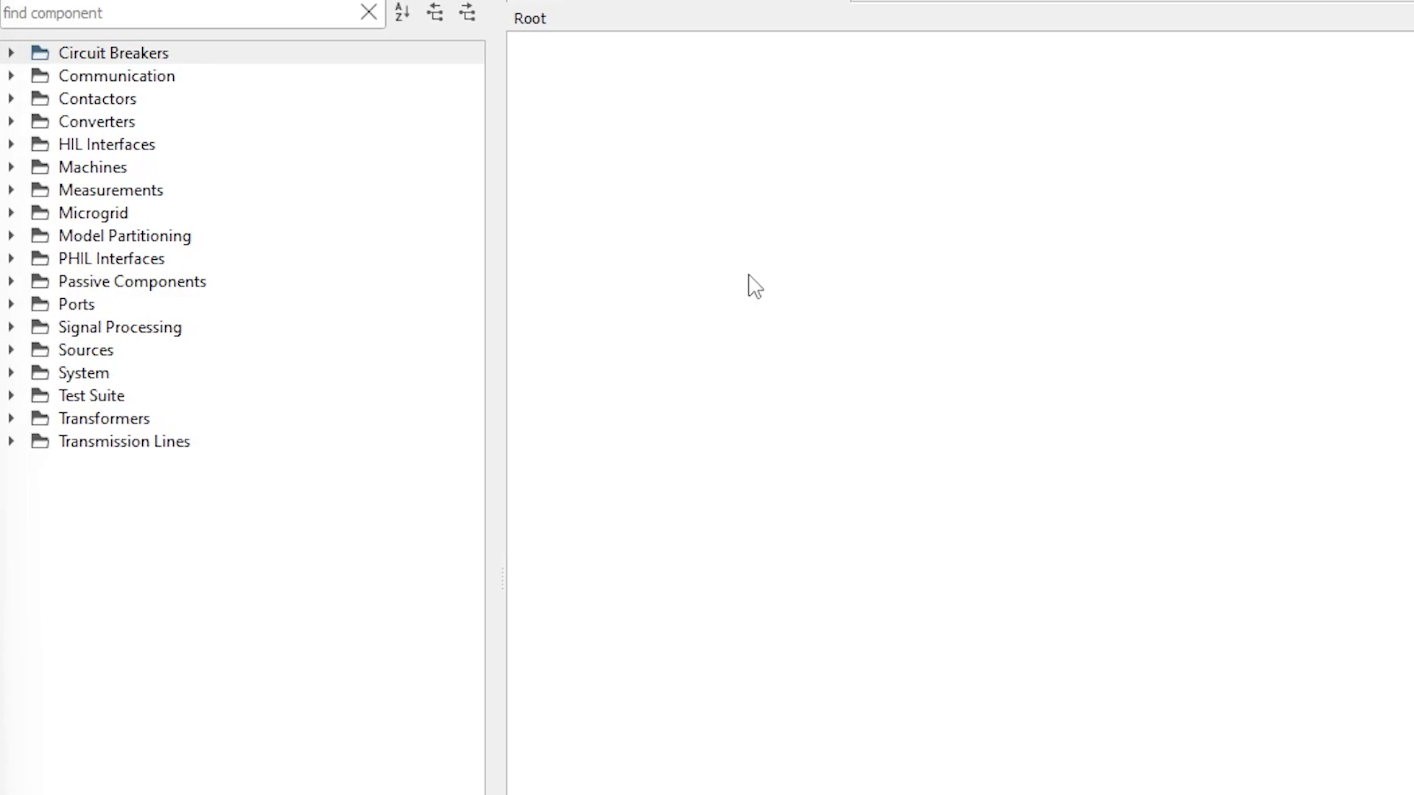
# Step: Place a Dual Active Bridge and a Resonant Converter from Converters > Enhanced Resolution side by side on the canvas
pyautogui.doubleClick(141, 129)
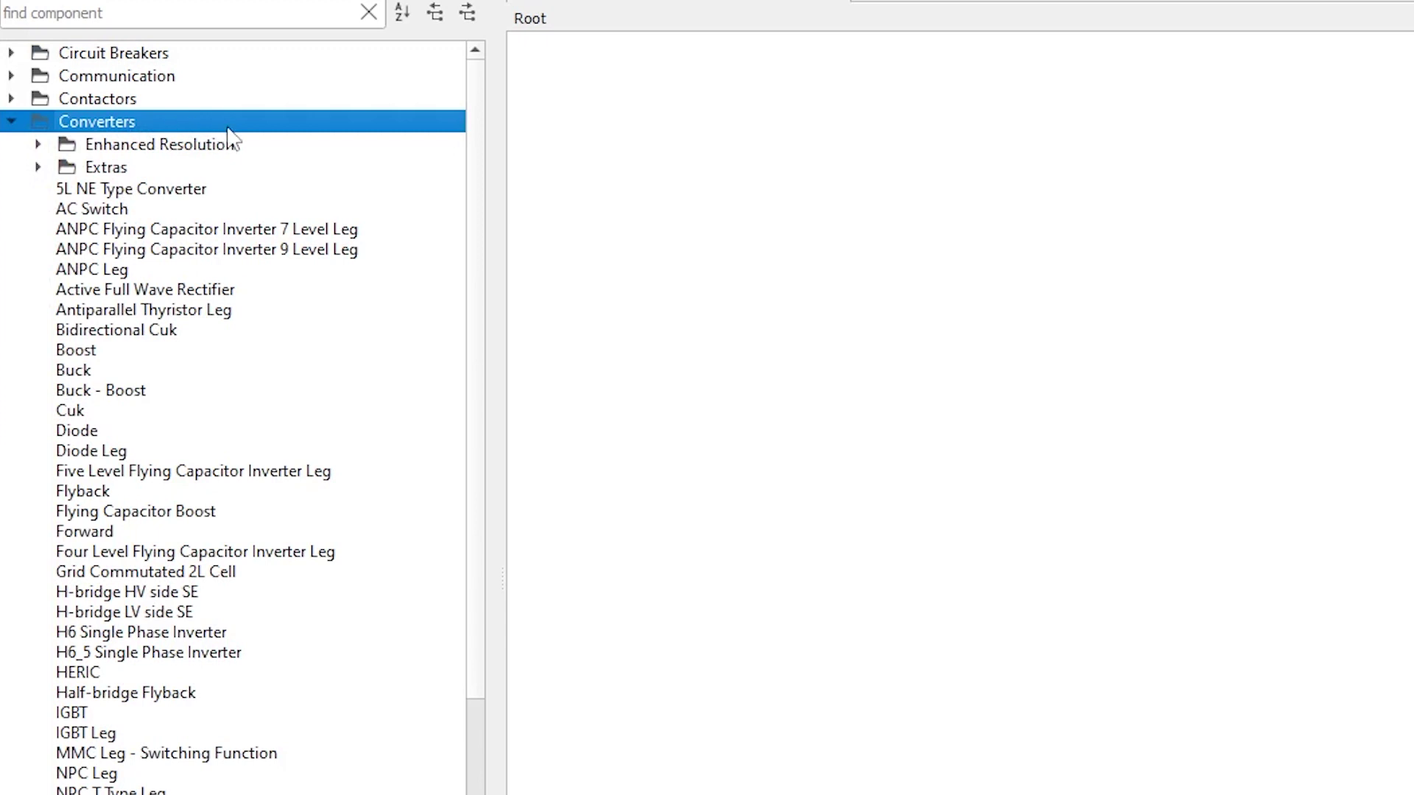
pyautogui.doubleClick(220, 148)
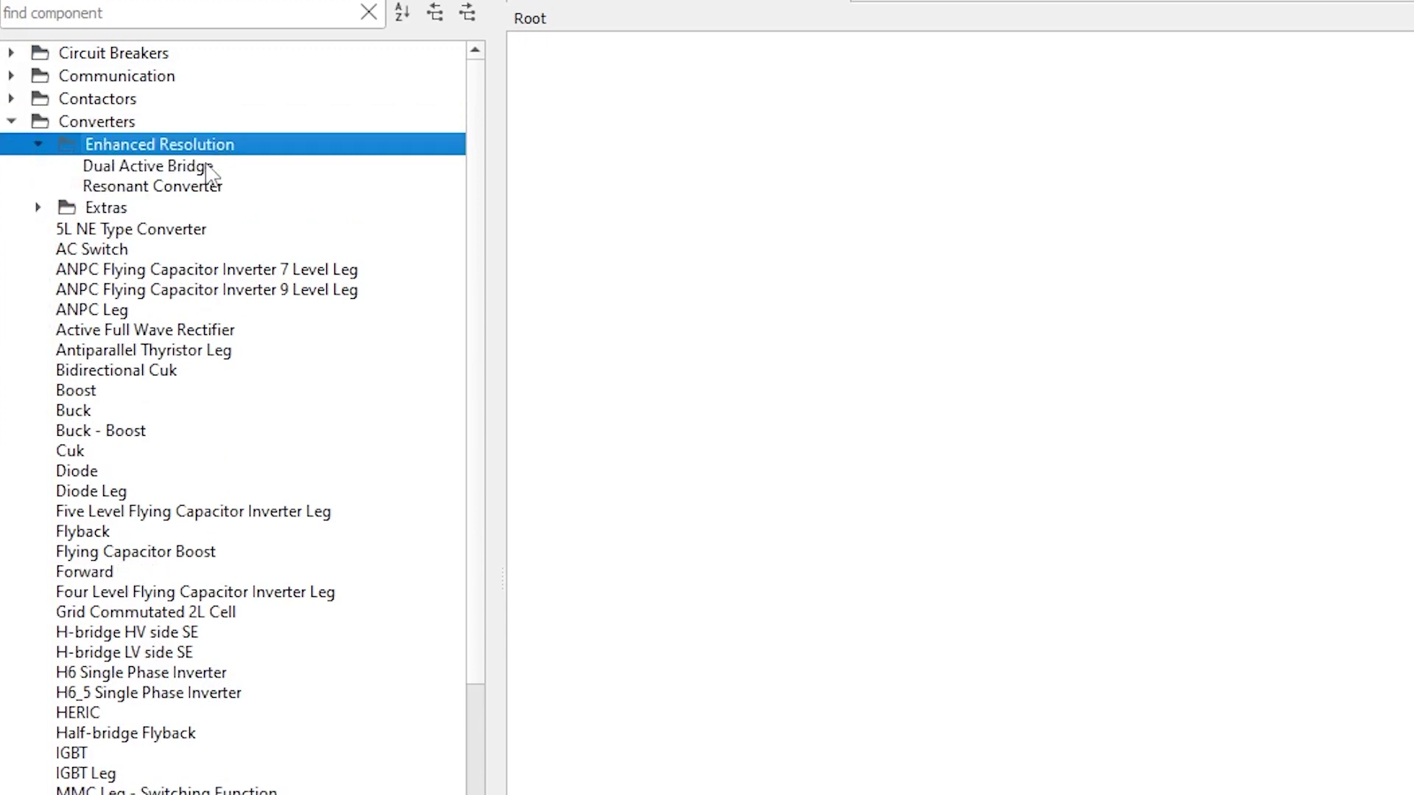
pyautogui.moveTo(215, 166); pyautogui.dragTo(957, 418)
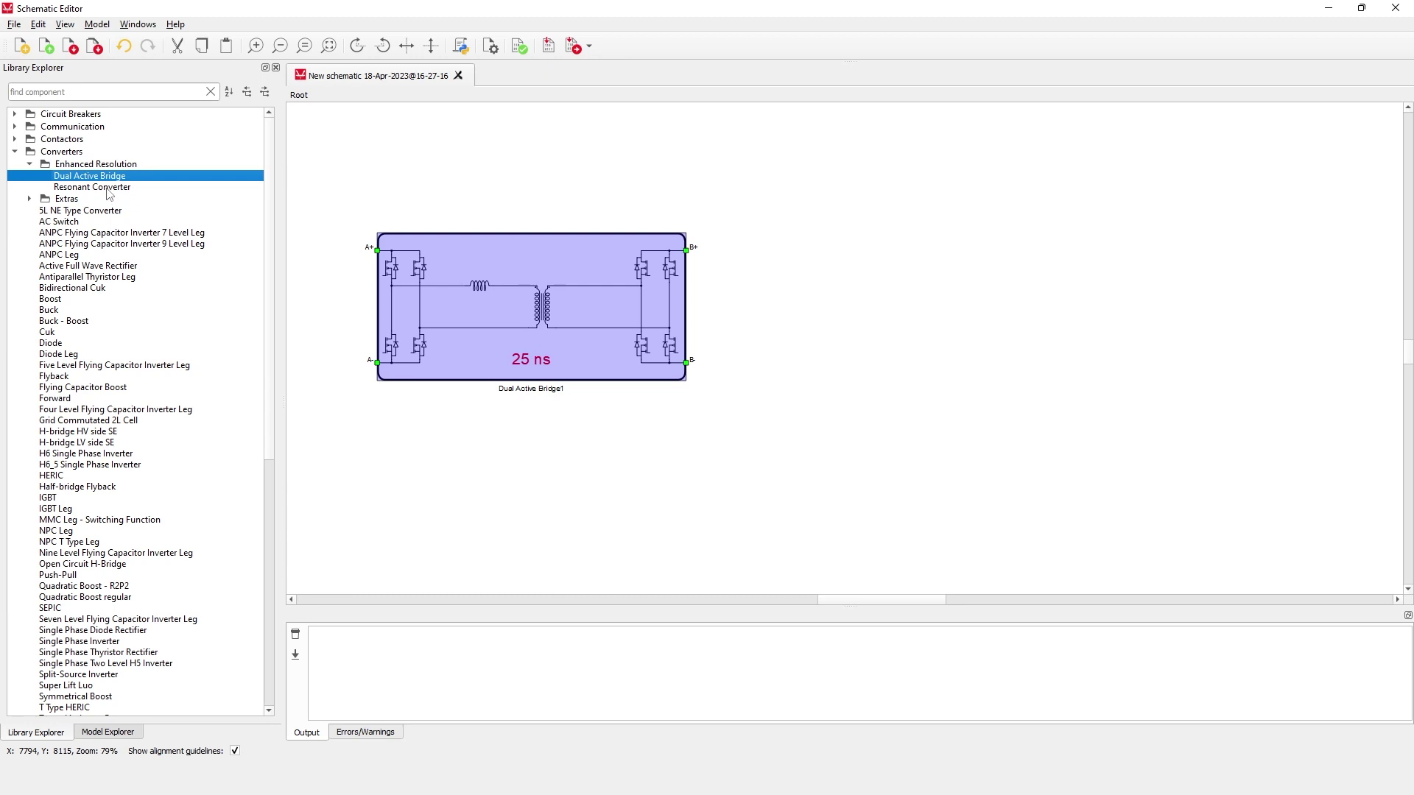
pyautogui.moveTo(108, 190); pyautogui.dragTo(1008, 308)
pyautogui.click(940, 459)
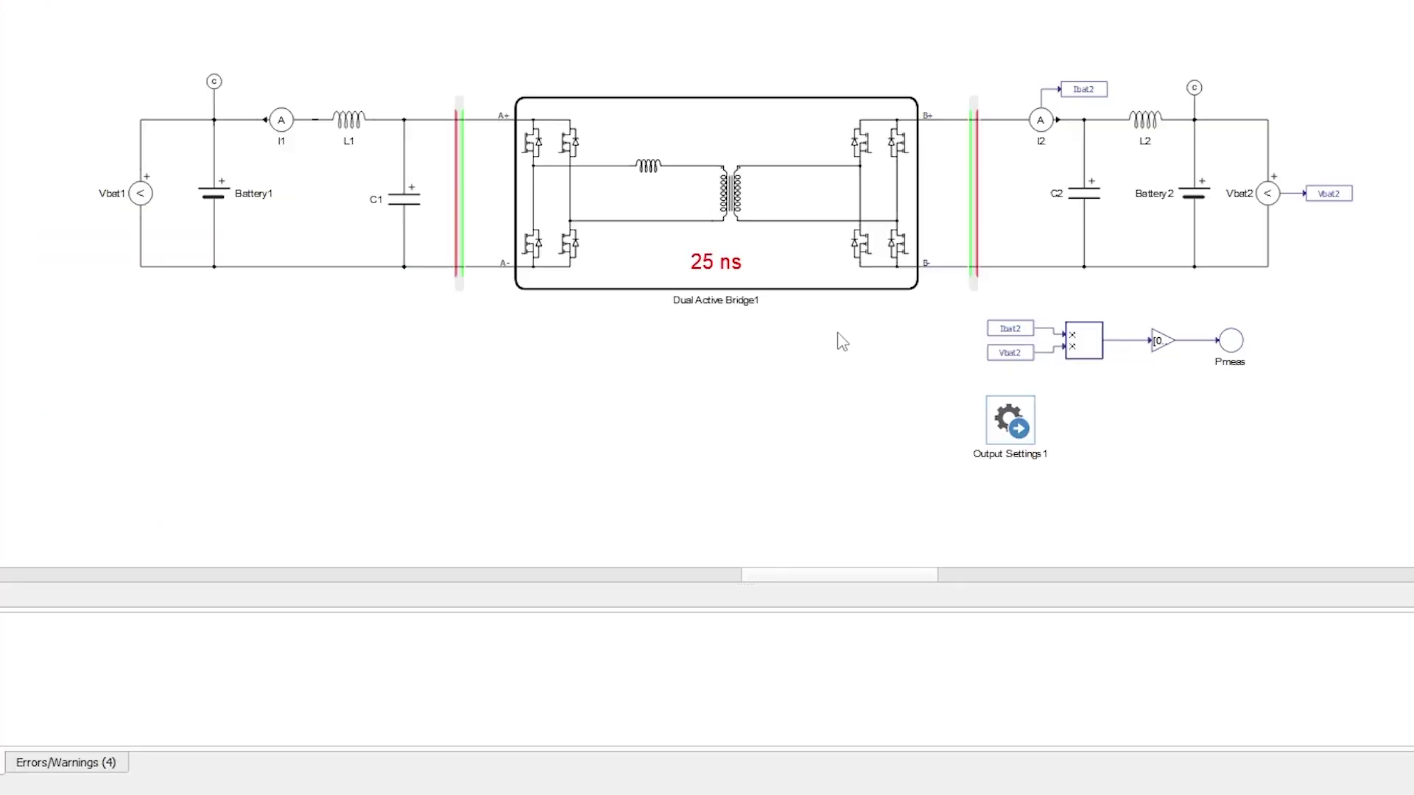
# Step: Point out Dual Active Bridge1, then Battery1 on the input side and Battery2 on the output side
pyautogui.click(812, 200)
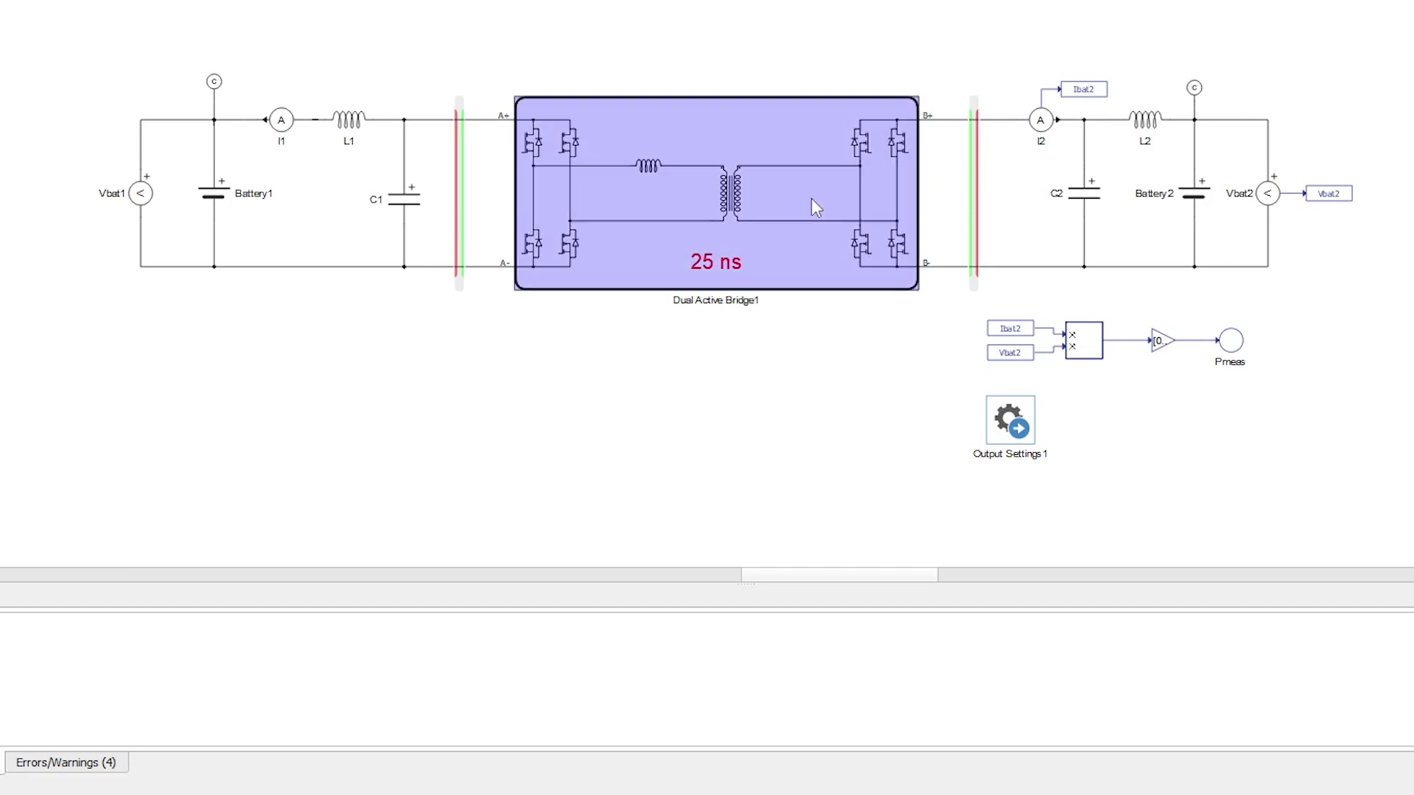
pyautogui.click(212, 193)
pyautogui.click(1190, 196)
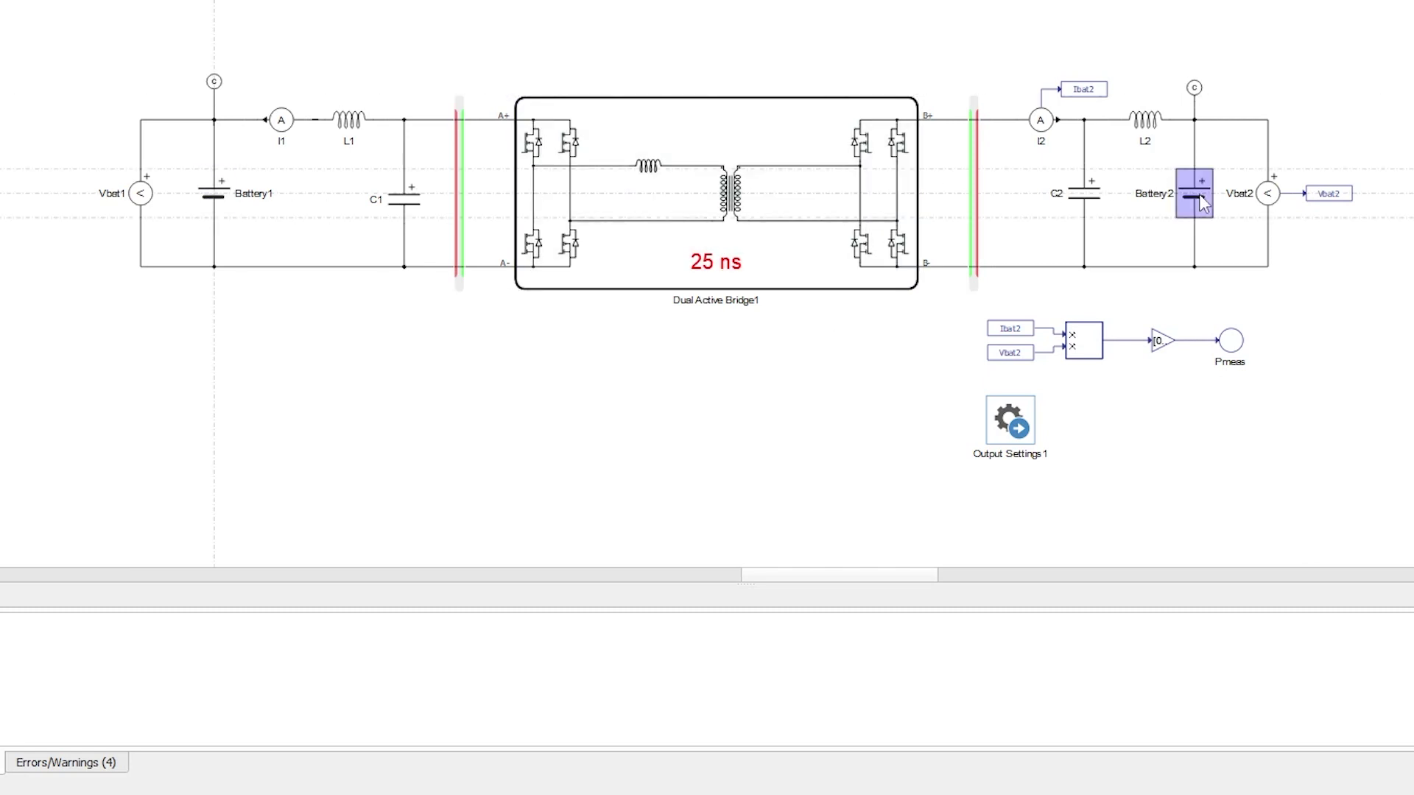
pyautogui.click(736, 387)
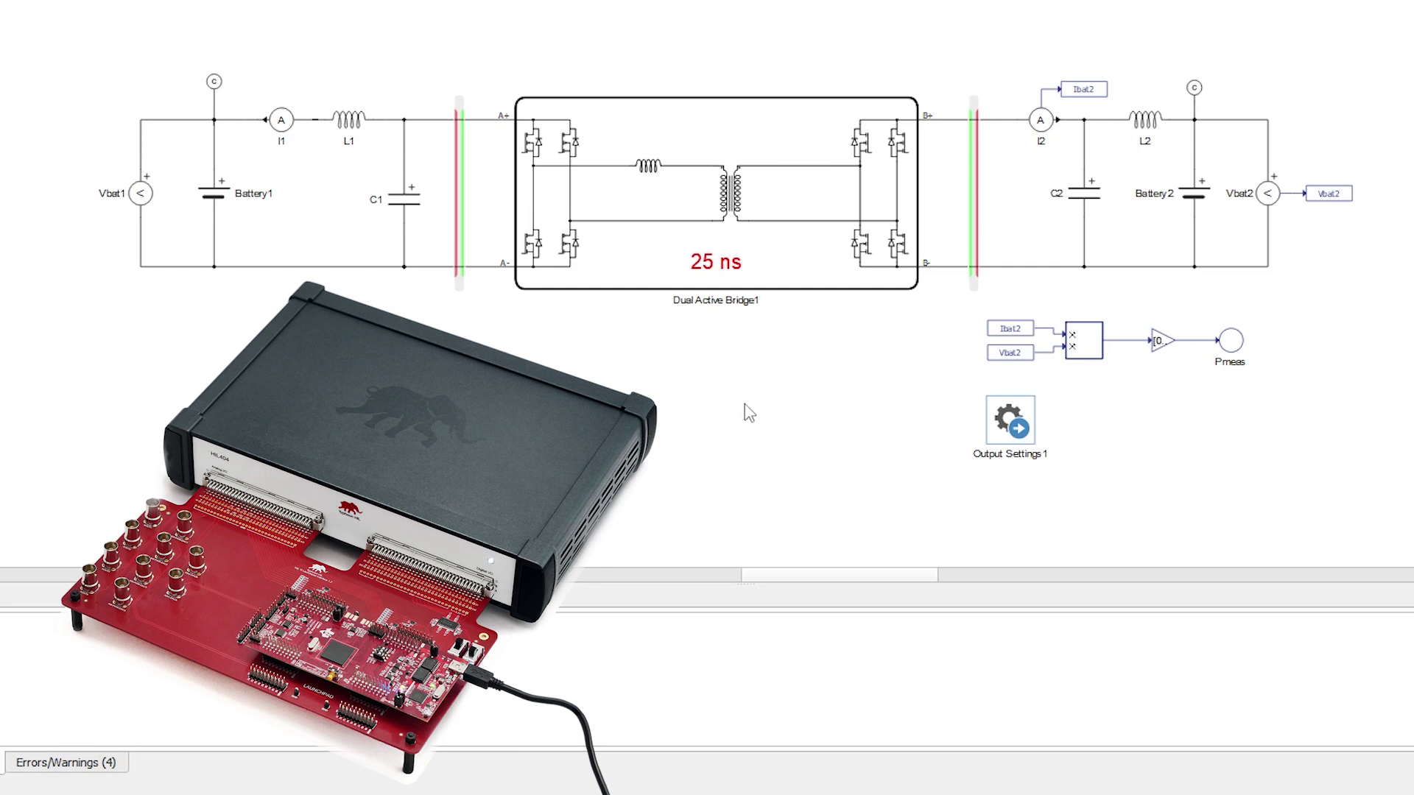
pyautogui.doubleClick(837, 243)
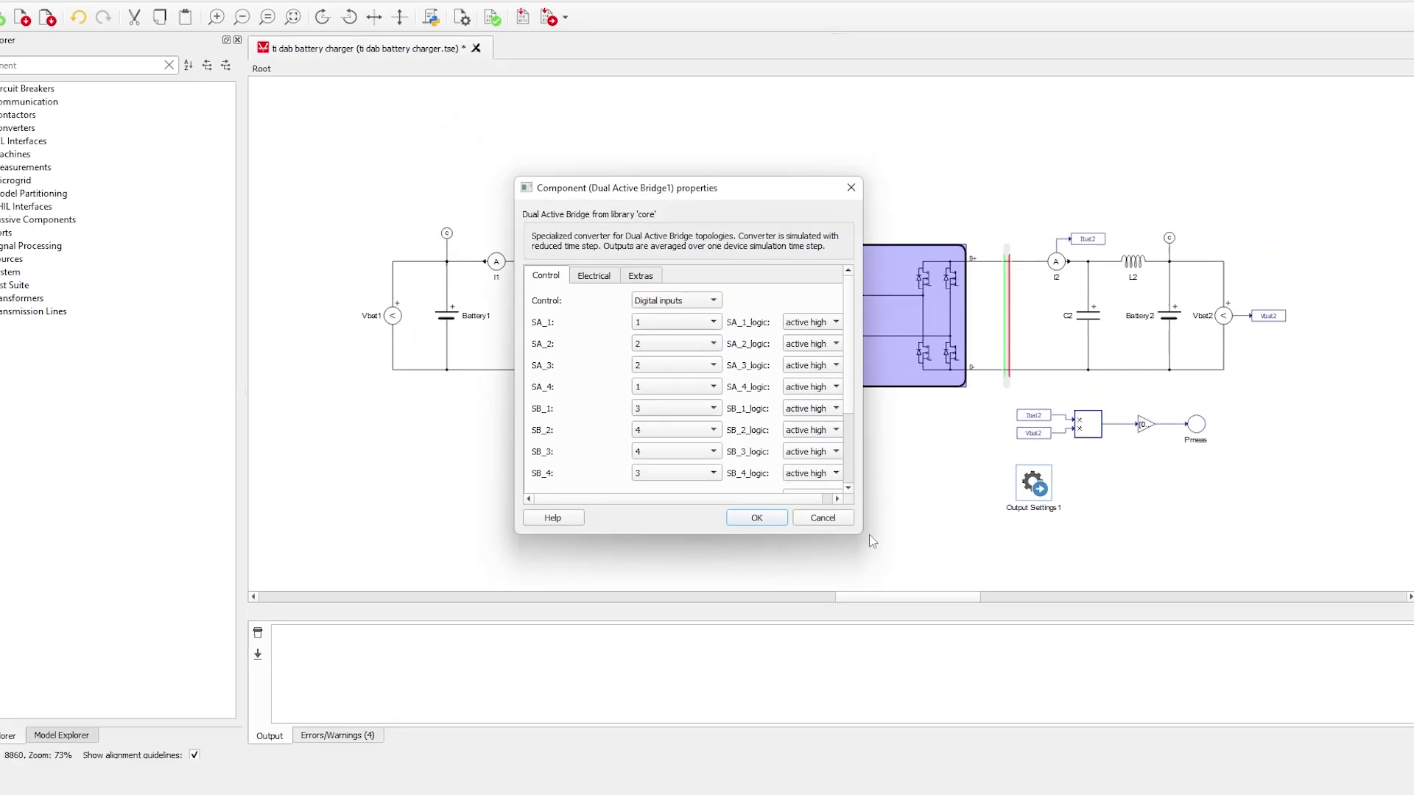
pyautogui.moveTo(795, 497); pyautogui.dragTo(1052, 651)
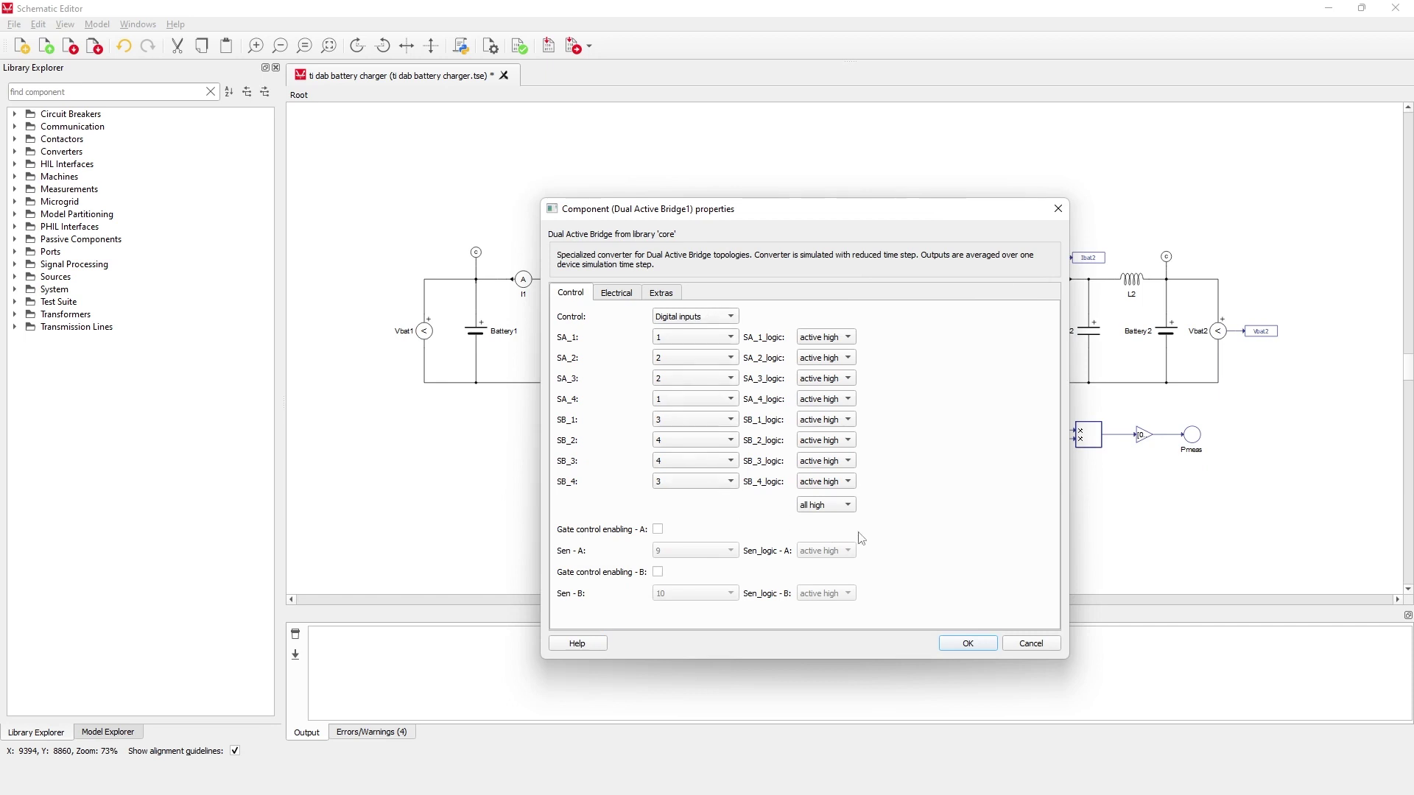
pyautogui.click(1044, 644)
pyautogui.click(957, 505)
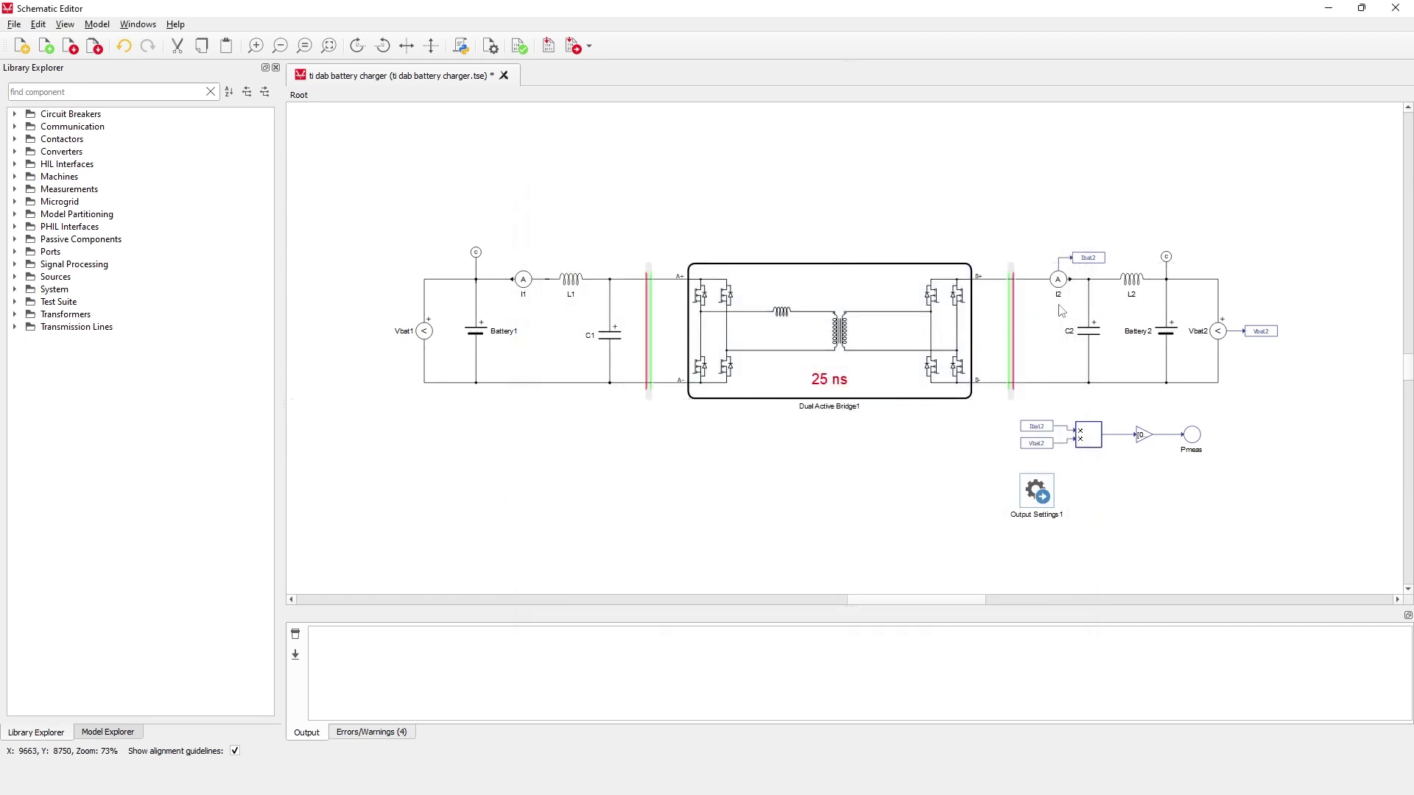
pyautogui.click(1062, 284)
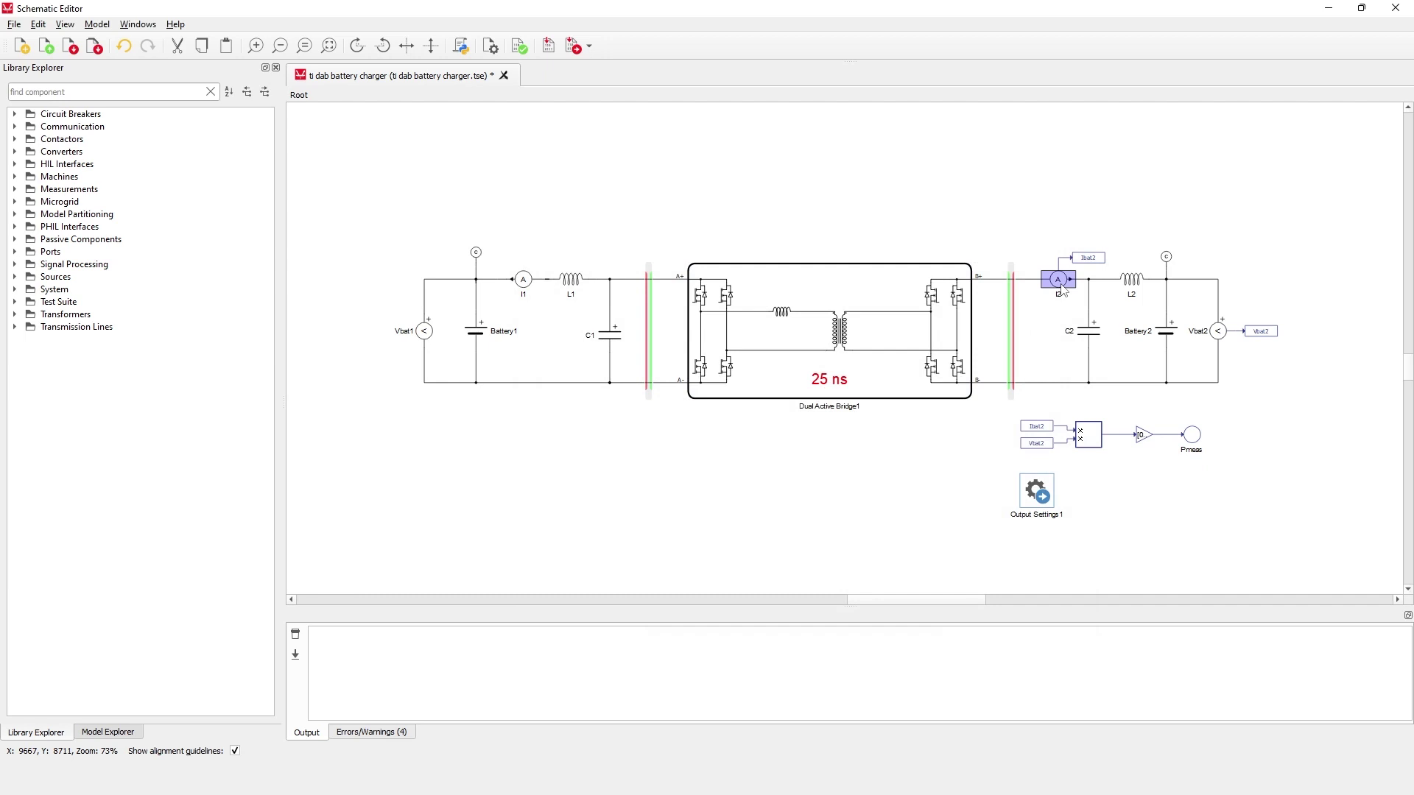
pyautogui.doubleClick(1033, 507)
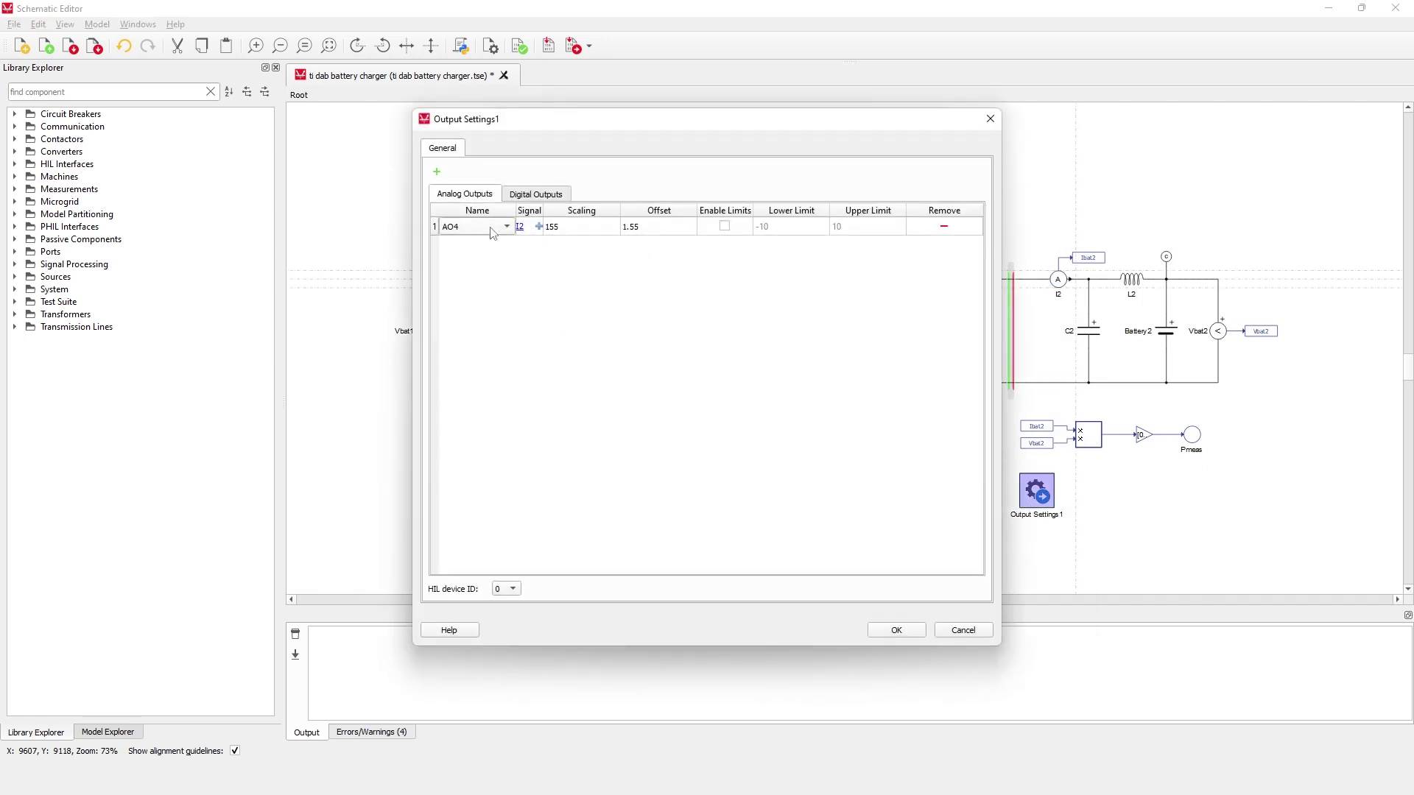
# Step: Dismiss the Output Settings1 dialog unchanged and launch the charger model in HIL SCADA
pyautogui.click(972, 631)
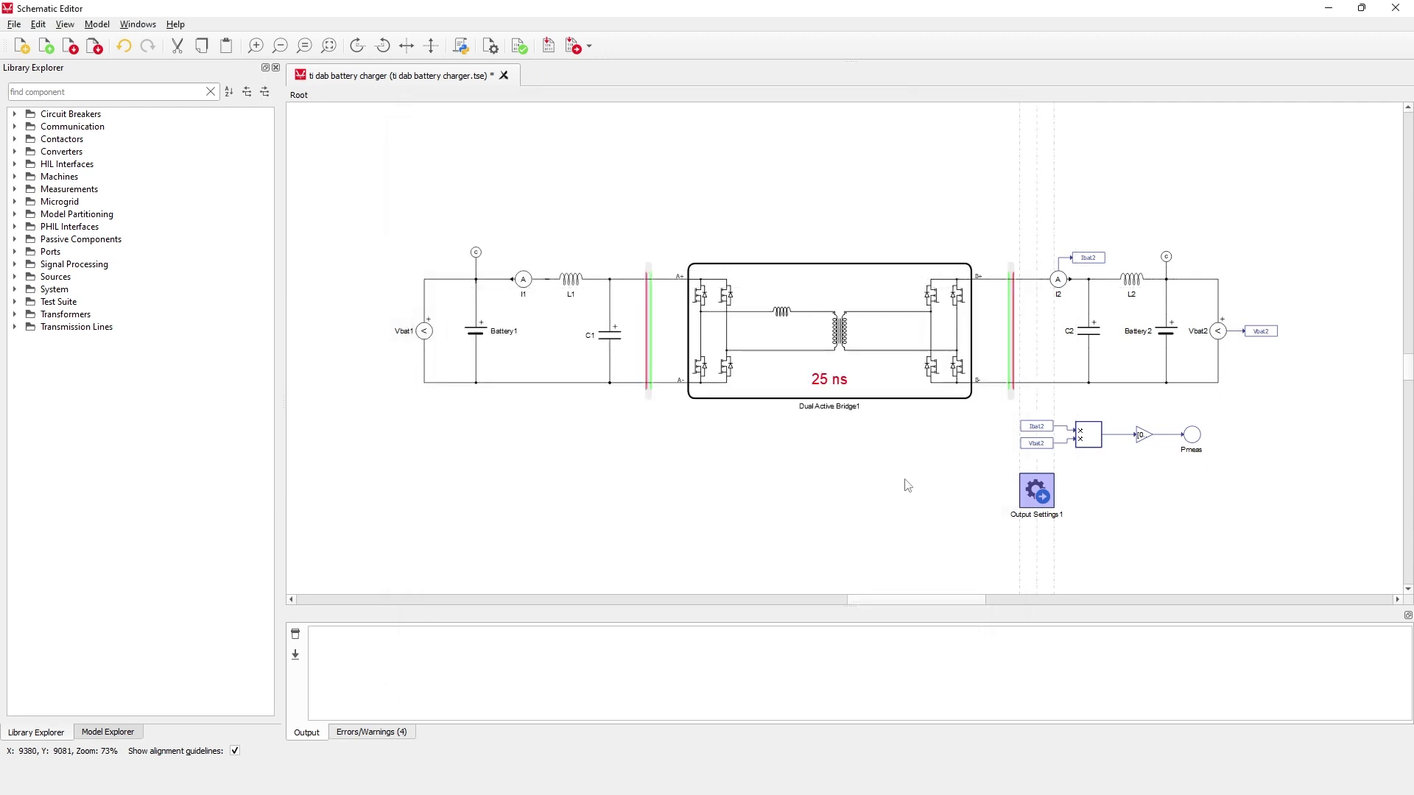
pyautogui.click(907, 483)
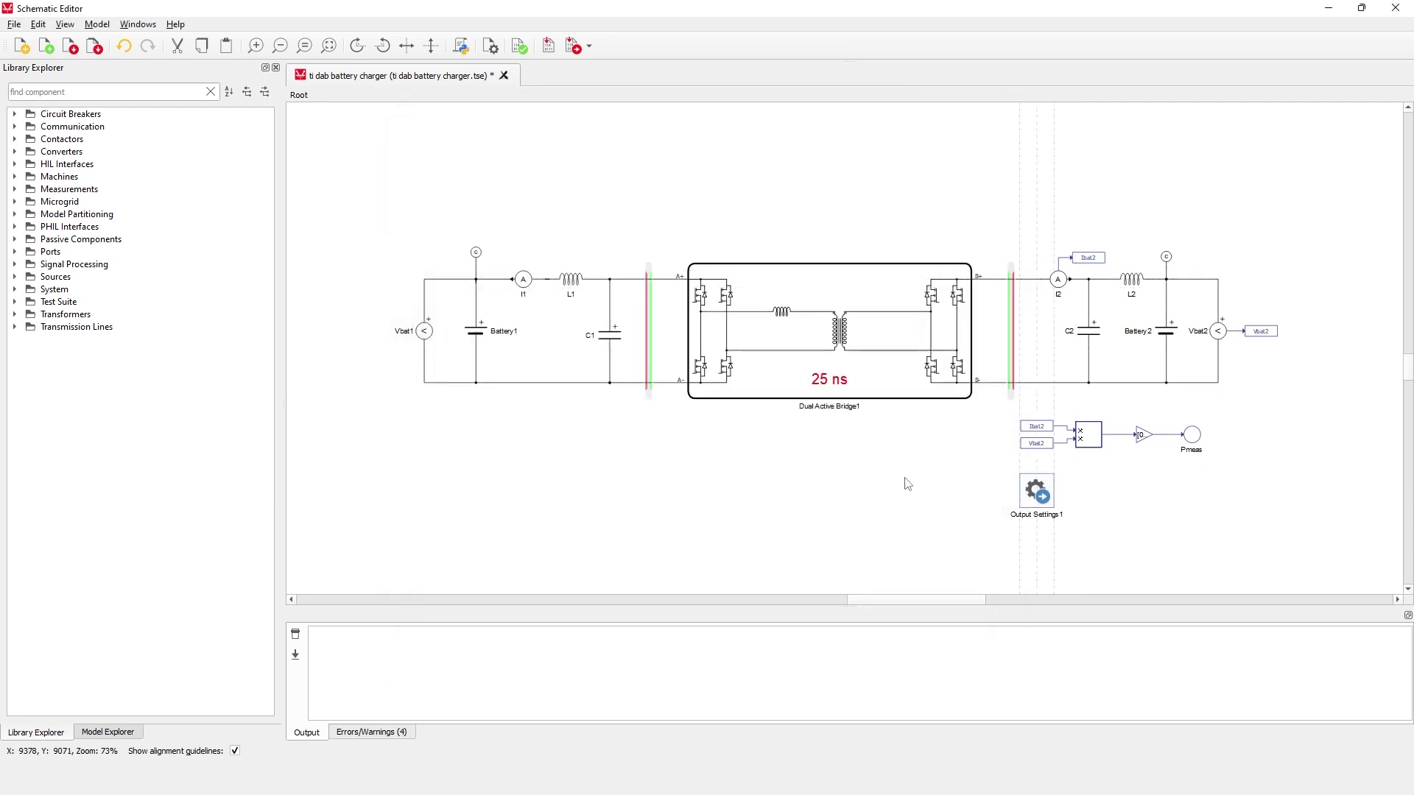
pyautogui.click(572, 48)
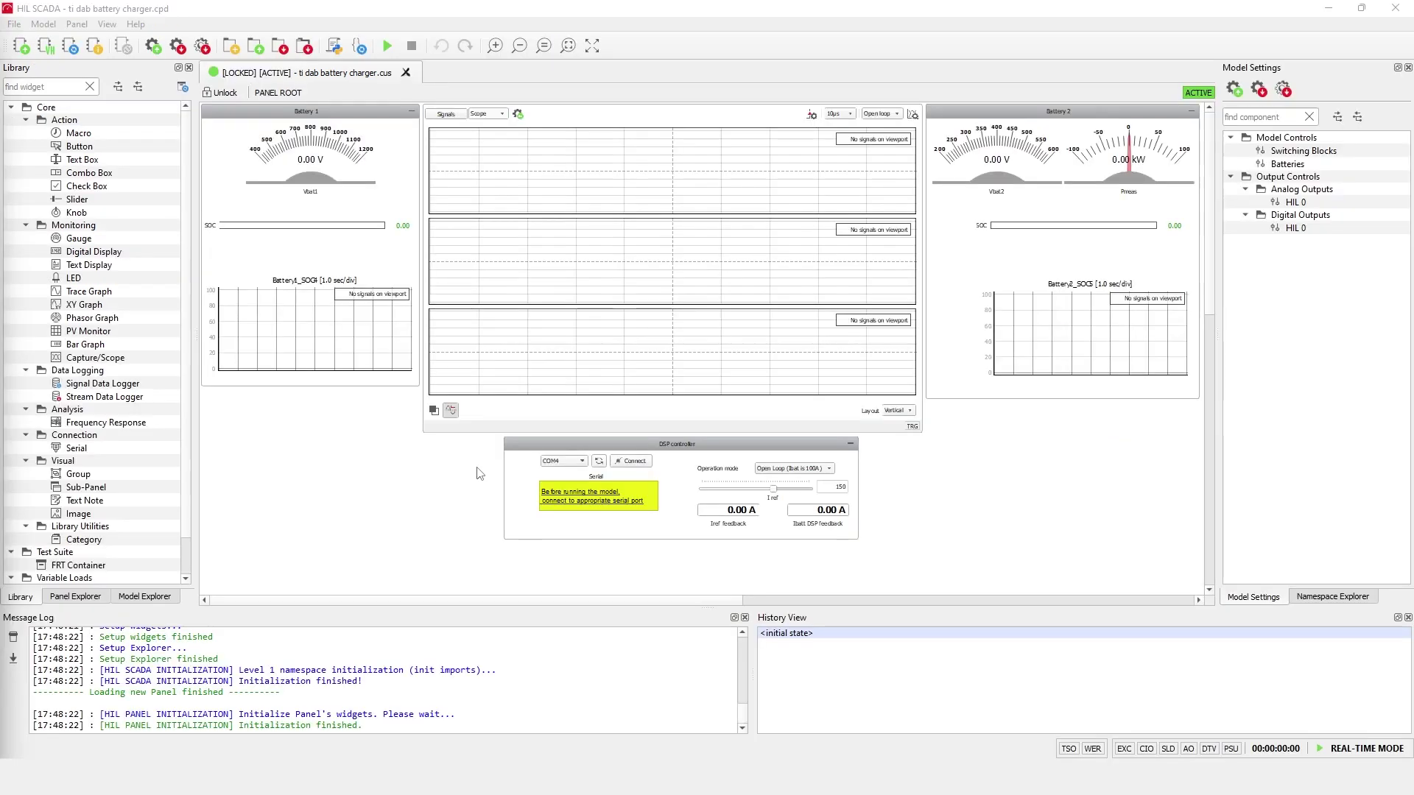
# Step: Connect over COM4, start the simulation, and set Charging the battery 2 mode with Iref 80 A
pyautogui.click(633, 461)
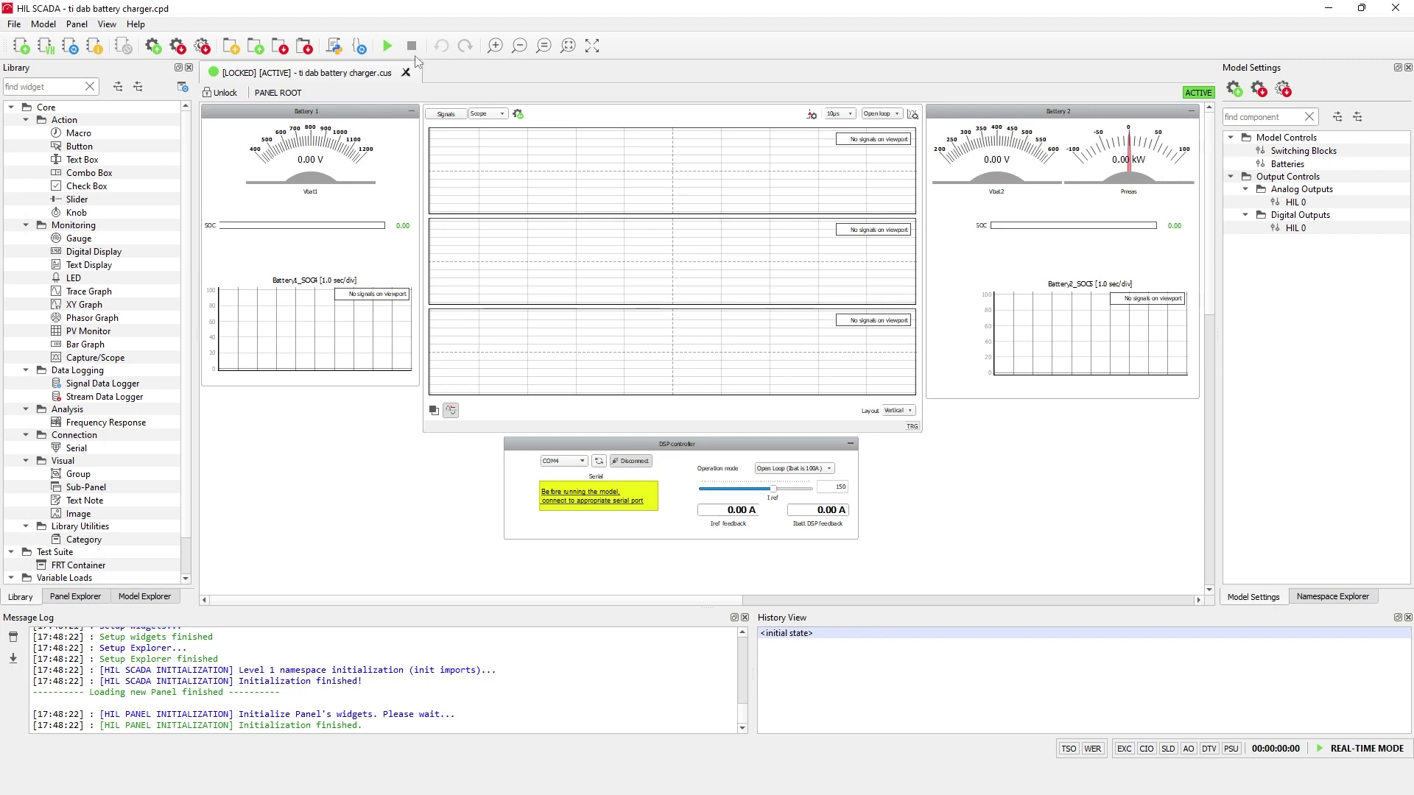
pyautogui.click(387, 46)
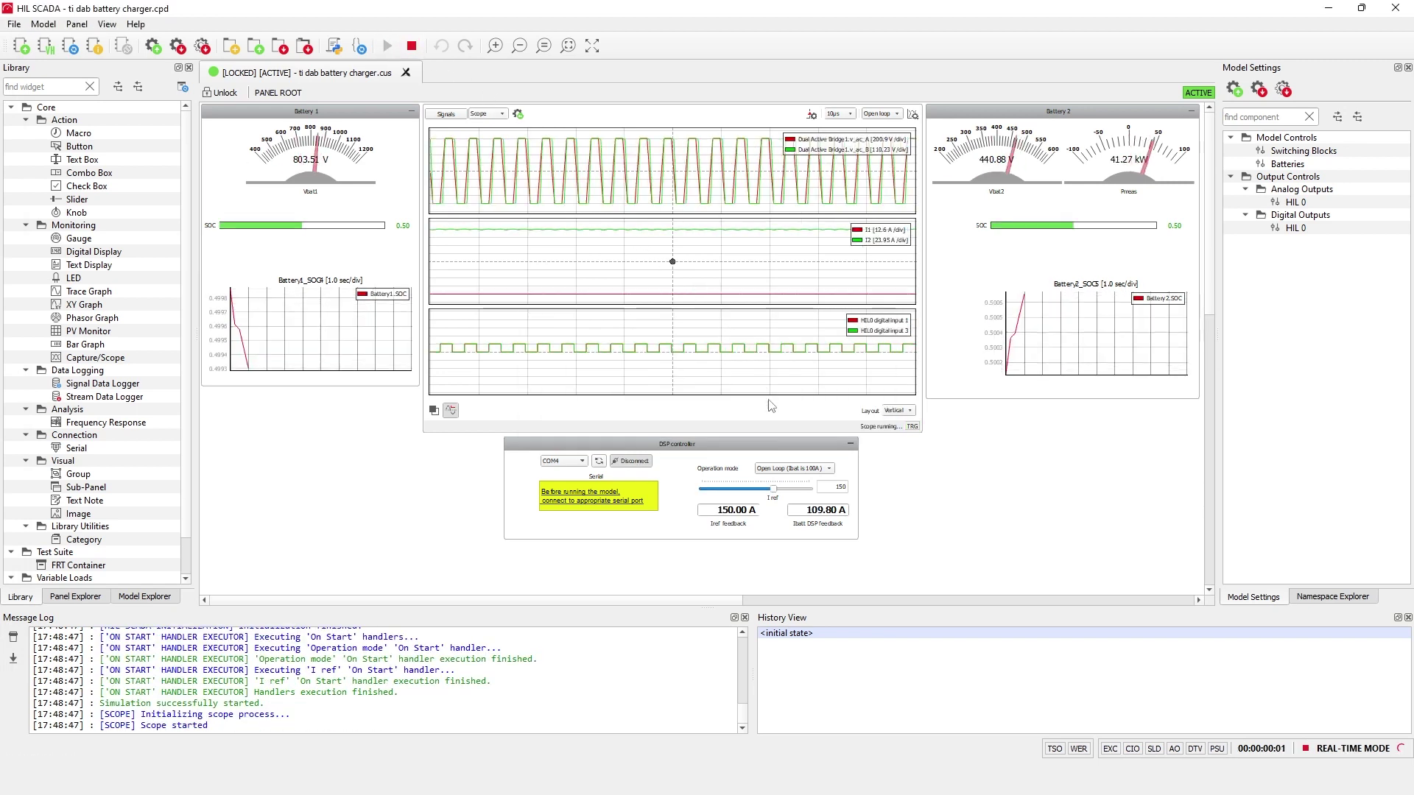
pyautogui.click(794, 468)
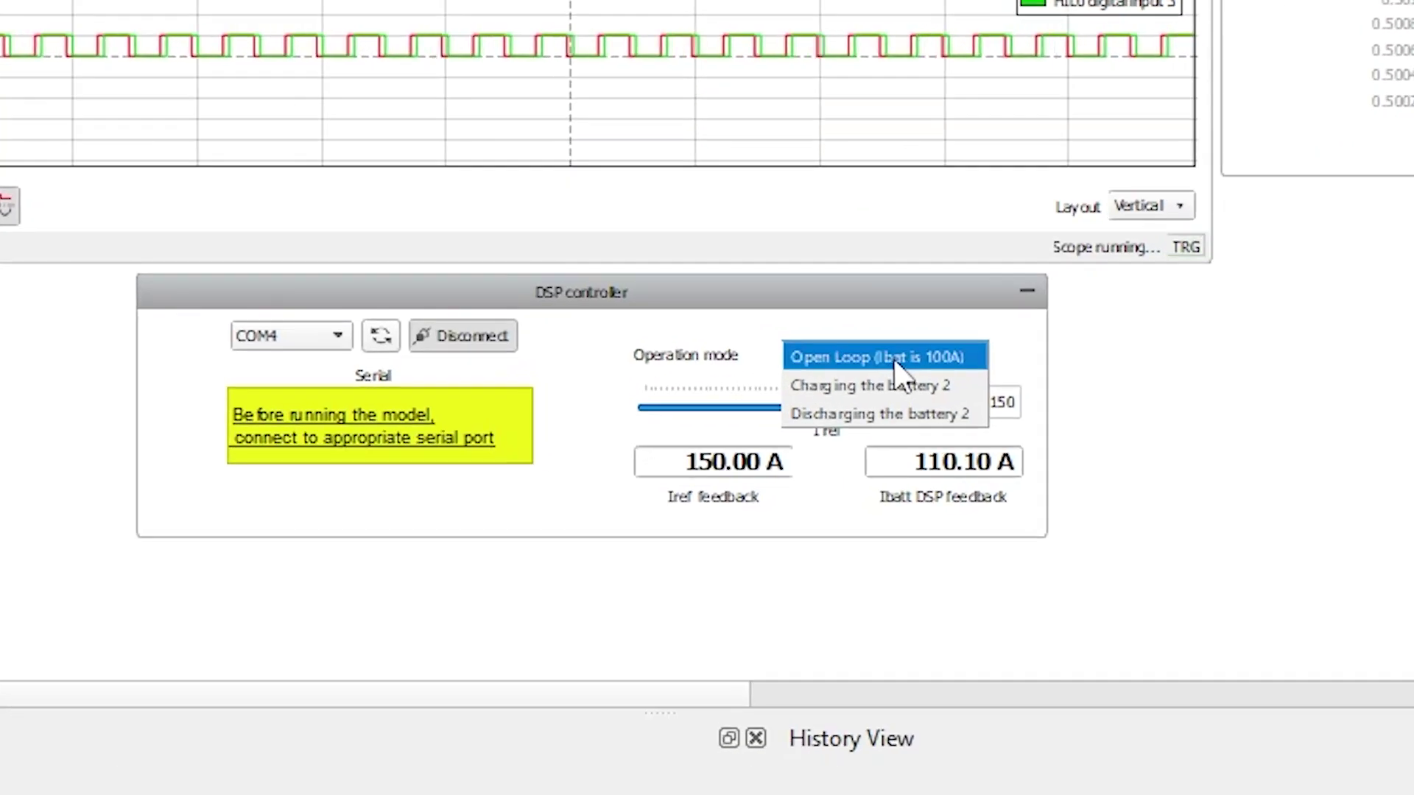
pyautogui.click(973, 385)
pyautogui.doubleClick(1005, 402)
pyautogui.write('80')
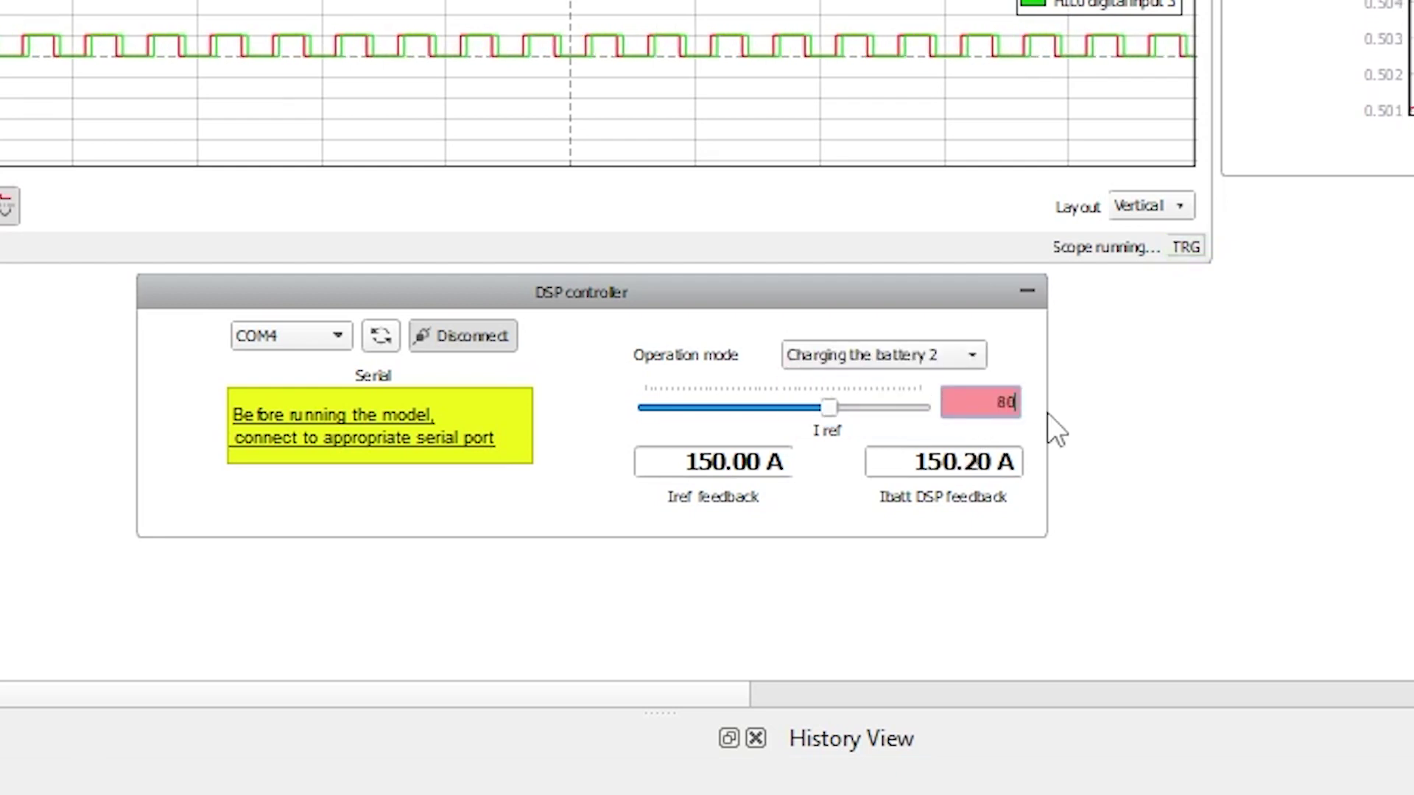
pyautogui.press('Return')
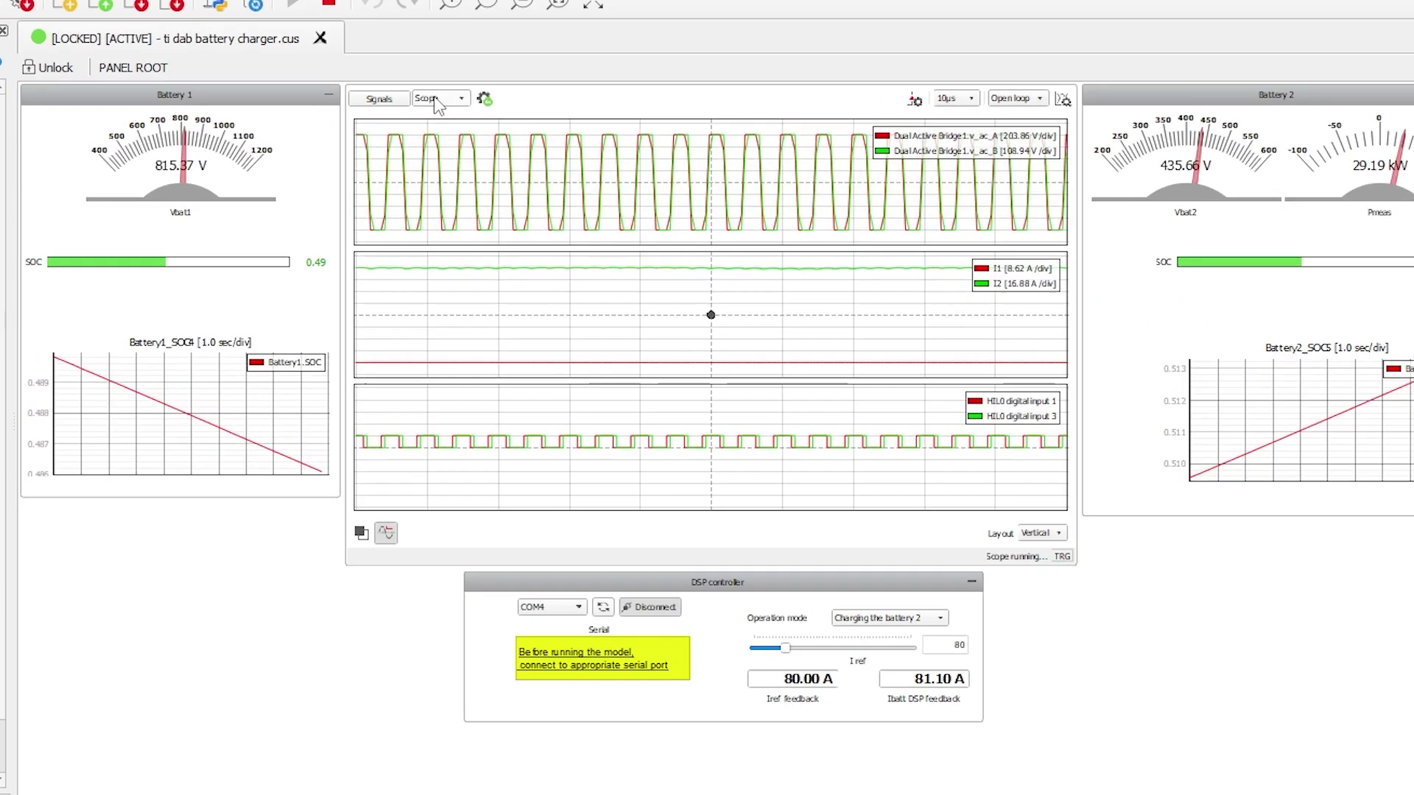
# Step: Switch the scope to Capture mode, take a capture and zoom onto a few switching periods
pyautogui.click(484, 116)
pyautogui.click(490, 144)
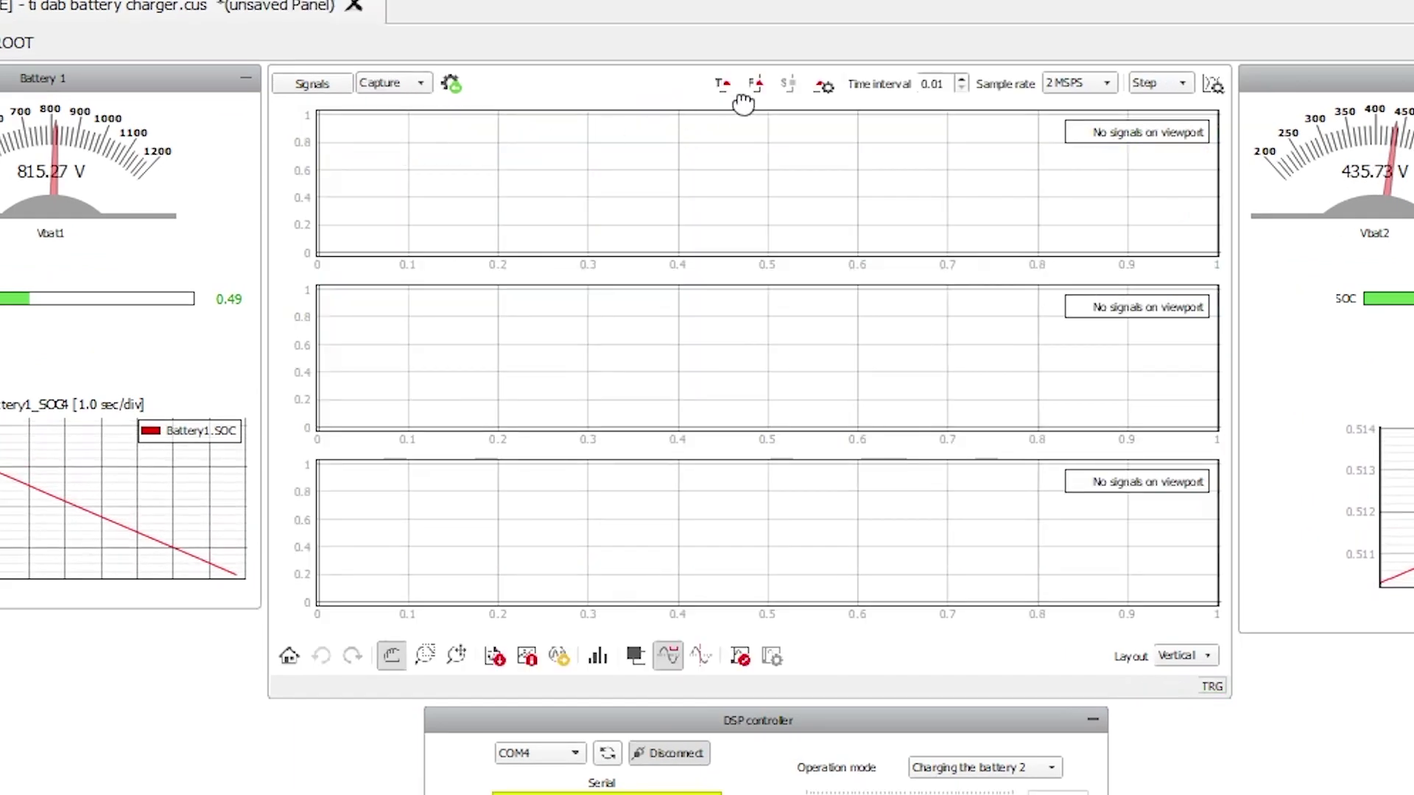
pyautogui.click(756, 83)
pyautogui.moveTo(581, 515)
pyautogui.mouseDown()
pyautogui.moveTo(599, 542)
pyautogui.moveTo(570, 533)
pyautogui.mouseUp()
# Step: Show the signal data window with two cursors and highlight their 5e-06 s time difference
pyautogui.rightClick(519, 545)
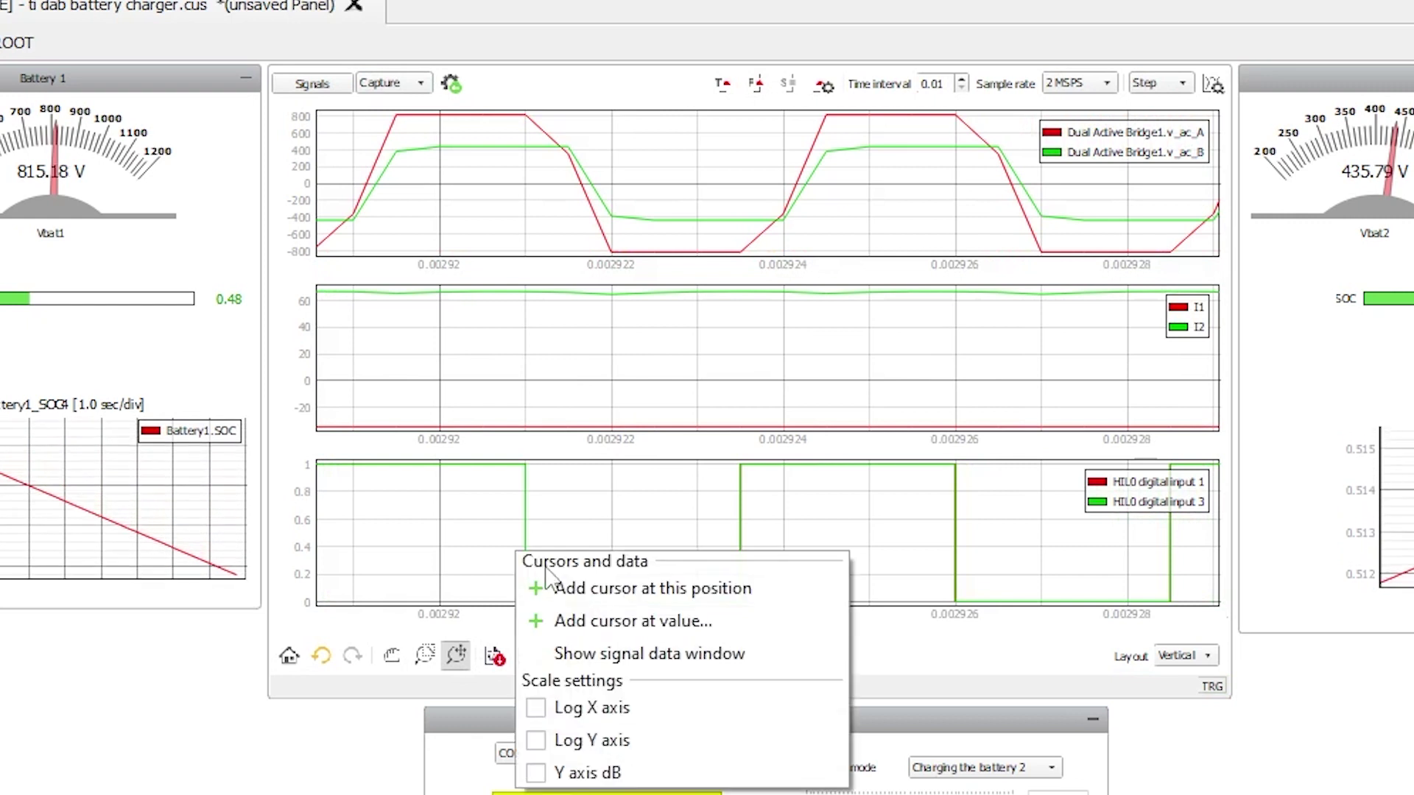
pyautogui.click(640, 653)
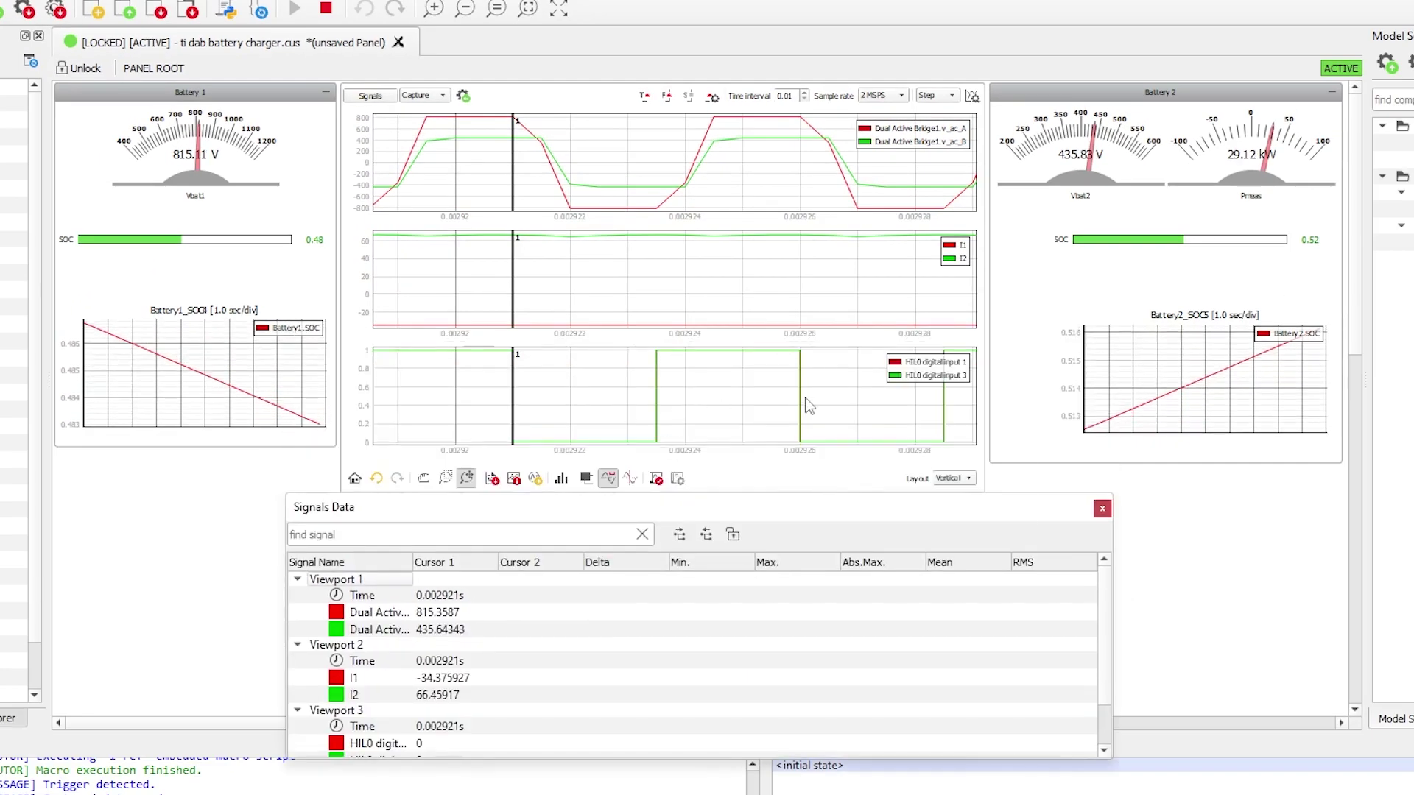
pyautogui.rightClick(802, 404)
pyautogui.click(819, 422)
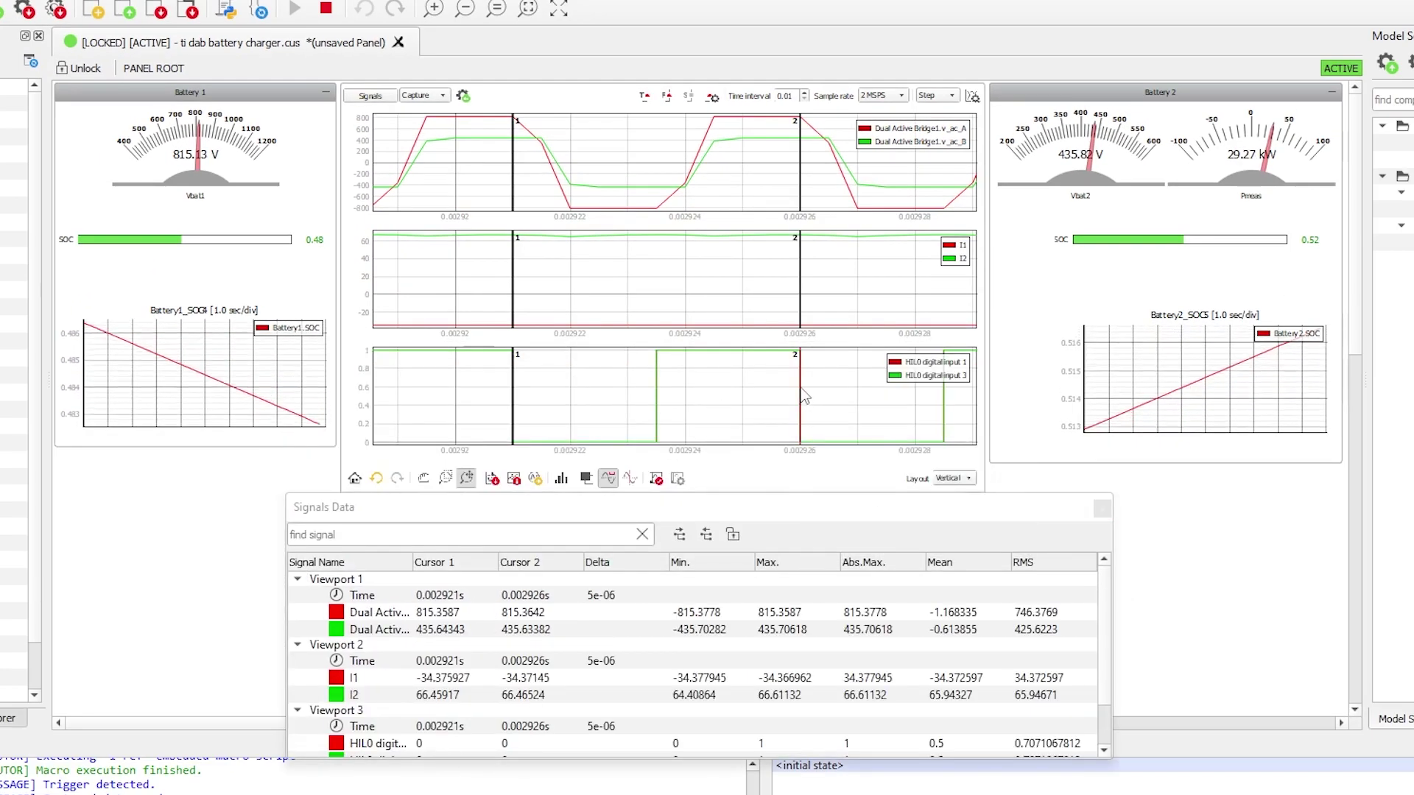
pyautogui.click(617, 597)
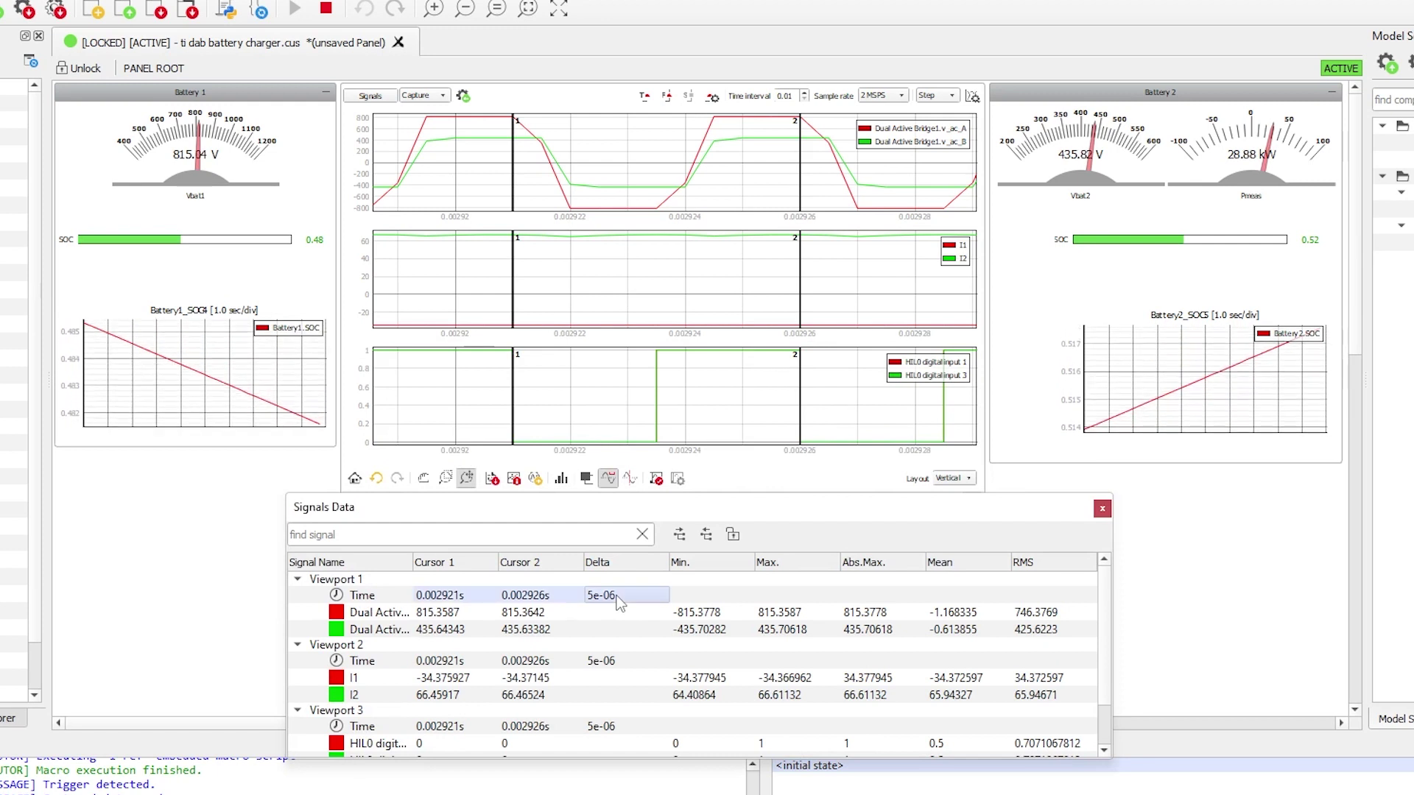